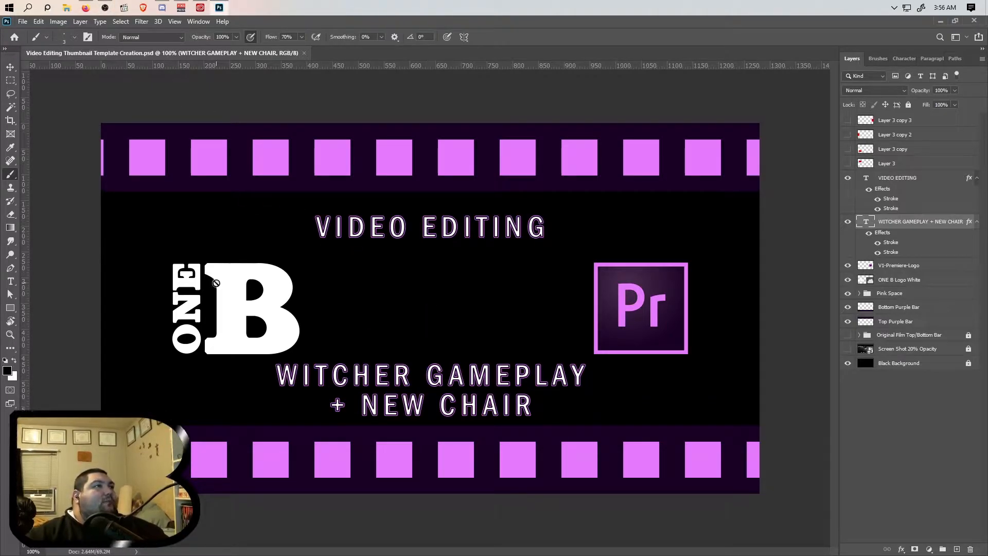
# Replace the "WITCHER GAMEPLAY + NEW CHAIR" text with "STAR TREK TOS S02"
pyautogui.click(15, 282)
pyautogui.click(330, 385)
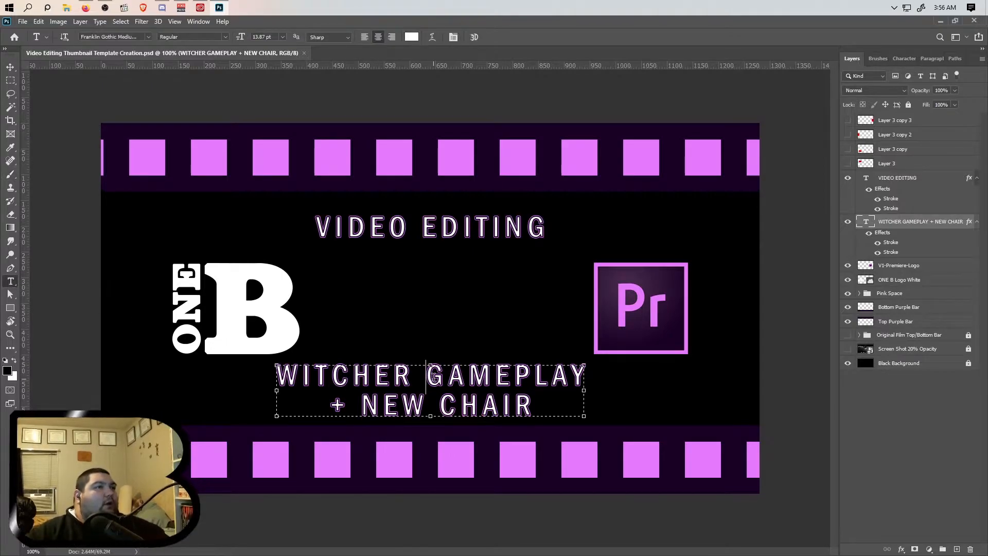
pyautogui.hotkey('ctrl', 'a')
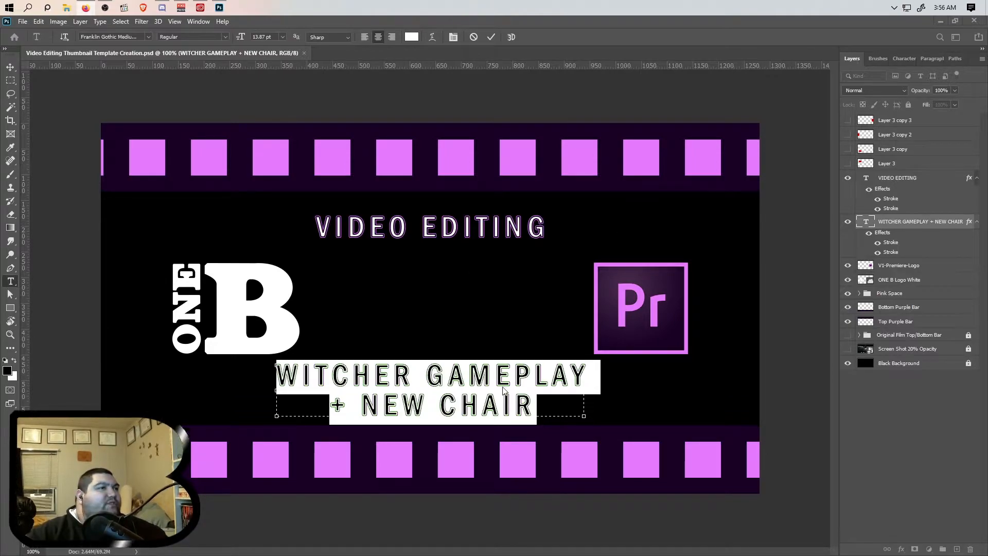
pyautogui.click(540, 402)
pyautogui.moveTo(538, 403); pyautogui.dragTo(283, 375)
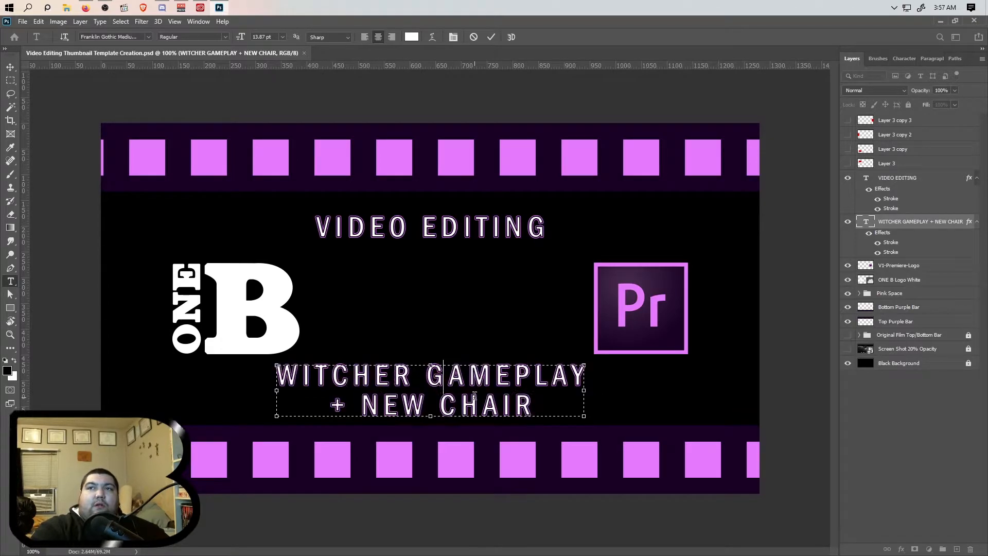
pyautogui.write('STAR TREK')
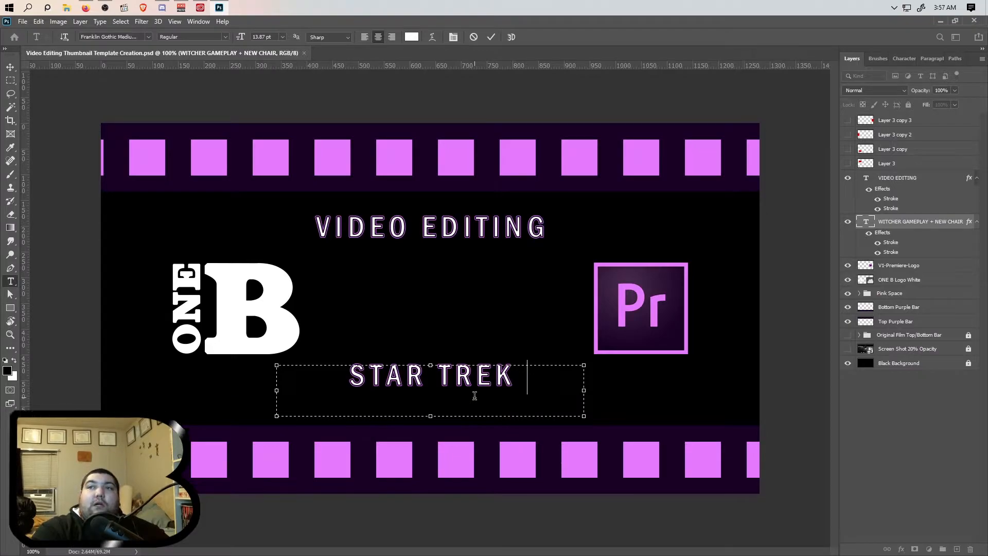
pyautogui.write(' TOS So')
pyautogui.press('BackSpace')
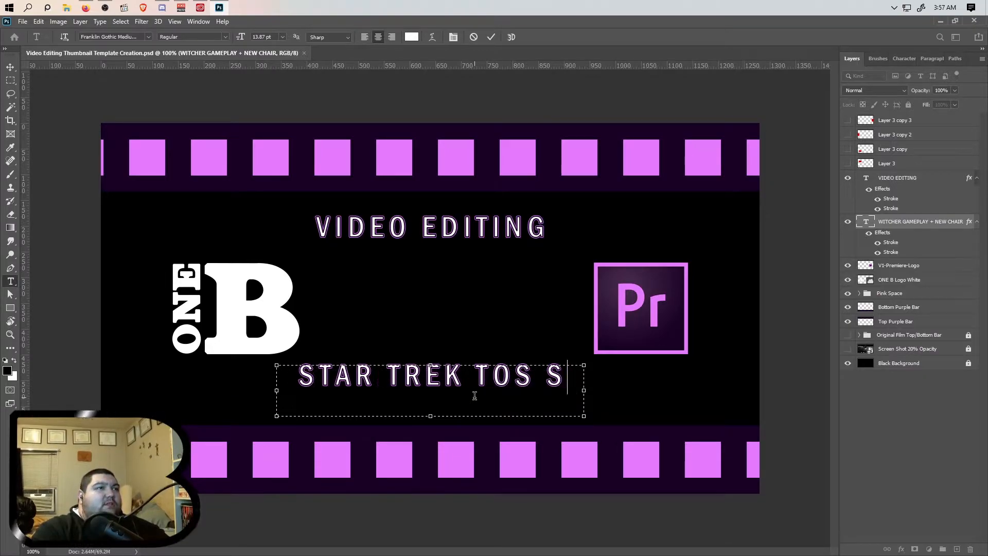
pyautogui.write('O')
pyautogui.press('BackSpace')
pyautogui.write('02')
pyautogui.press('BackSpace')
pyautogui.press('BackSpace')
pyautogui.press('BackSpace')
pyautogui.write('0')
pyautogui.press('BackSpace')
pyautogui.write('SO2')
# Add a second line reading "RECAP" to the lower caption
pyautogui.press('Return')
pyautogui.write('Reca')
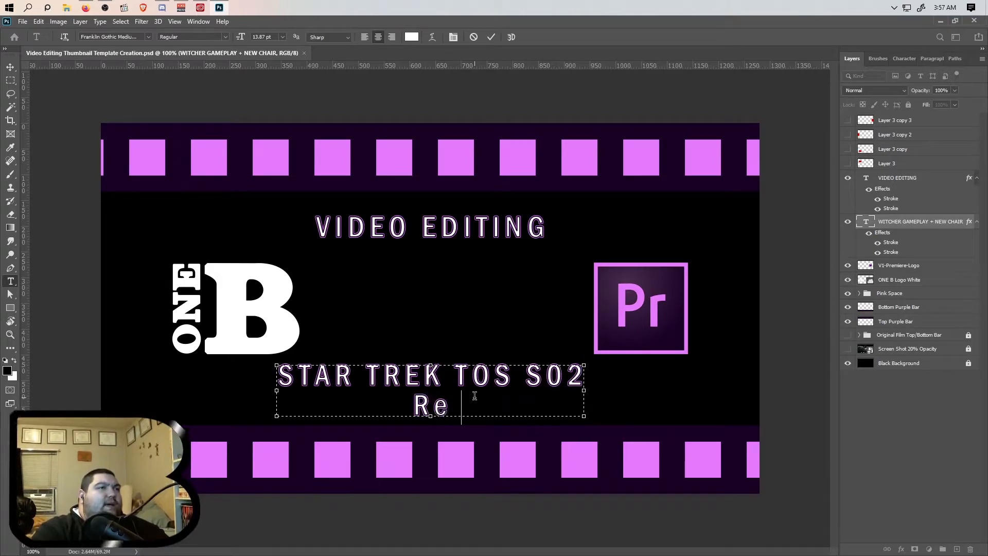
pyautogui.press('BackSpace')
pyautogui.press('BackSpace')
pyautogui.press('BackSpace')
pyautogui.write('ECAP')
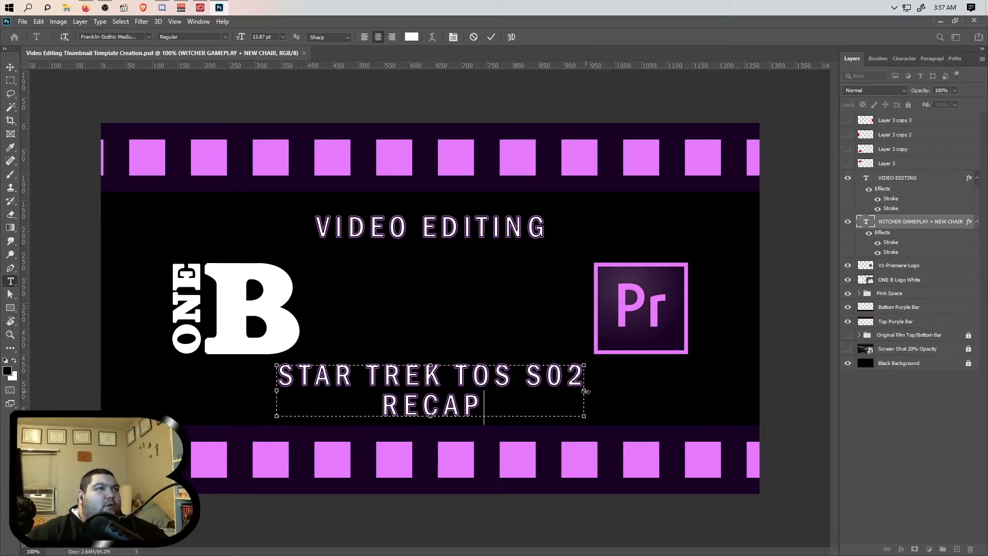
# Widen the lower caption's text box on both sides so the caption fits on one line, and commit the text
pyautogui.moveTo(585, 388); pyautogui.dragTo(679, 382)
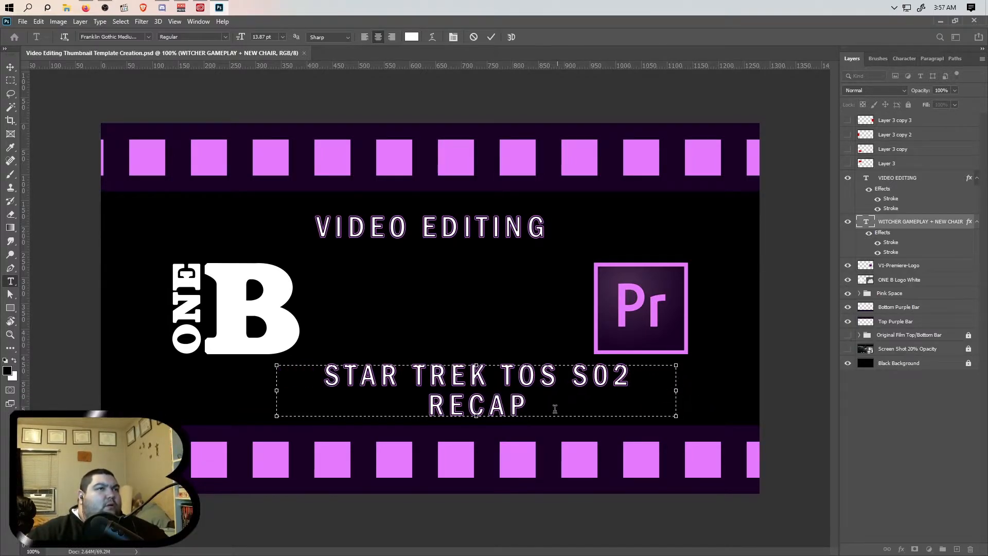
pyautogui.moveTo(277, 392); pyautogui.dragTo(218, 395)
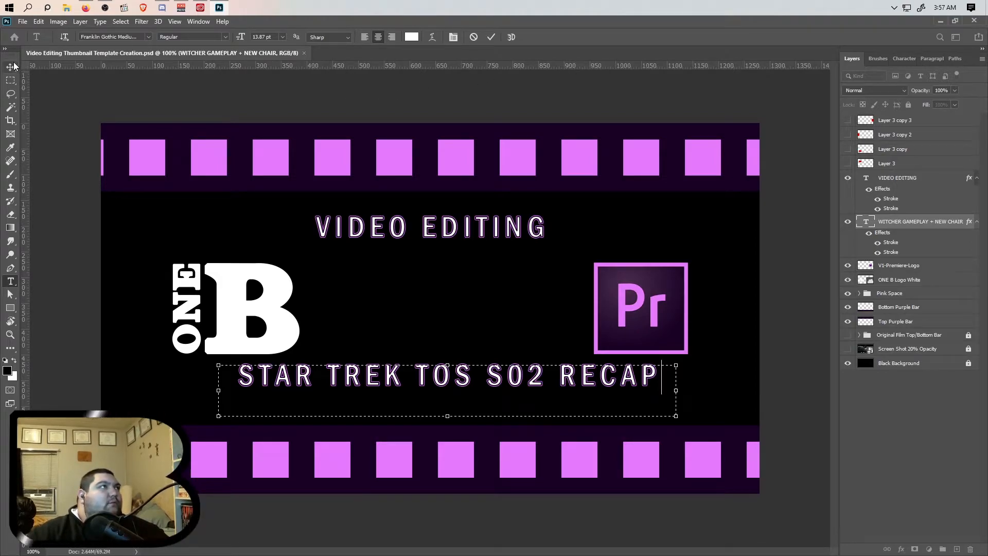
pyautogui.write('v')
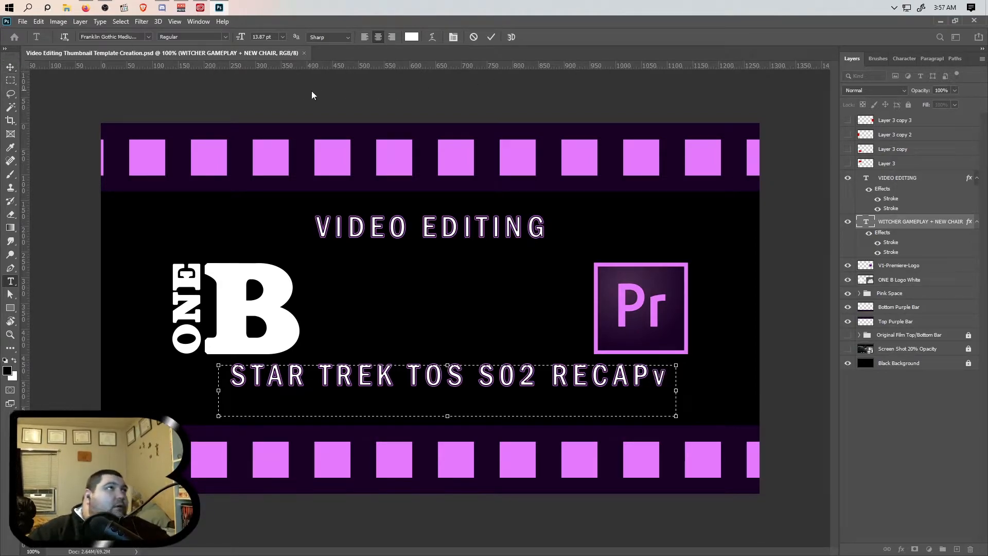
pyautogui.press('BackSpace')
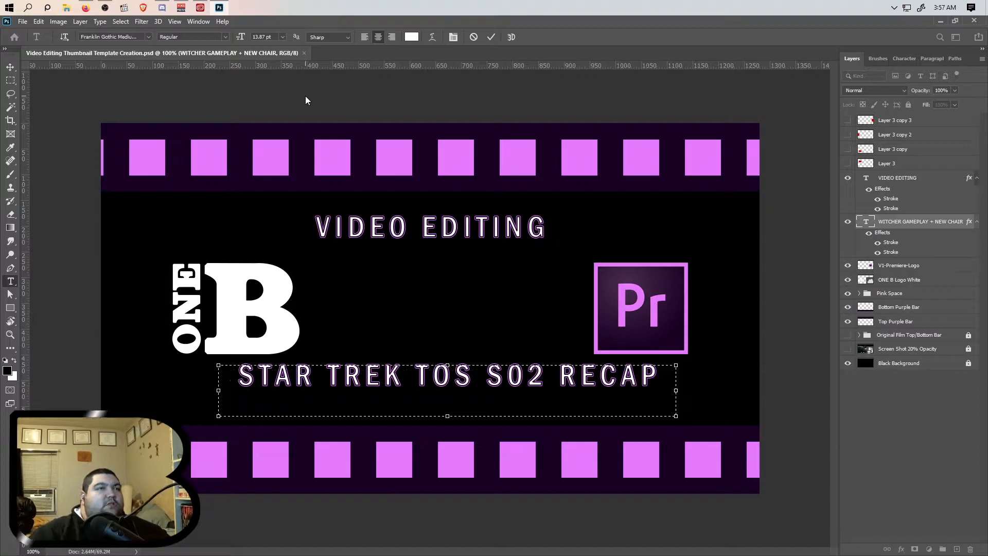
pyautogui.click(487, 35)
# Centre the STAR TREK TOS S02 RECAP text horizontally, with alignment set relative to the canvas
pyautogui.press('v')
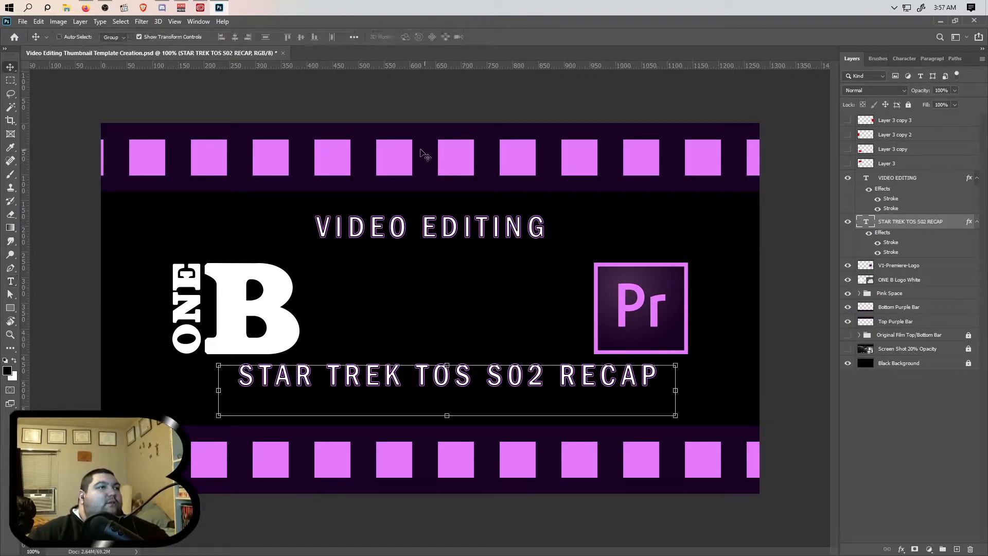
pyautogui.click(354, 37)
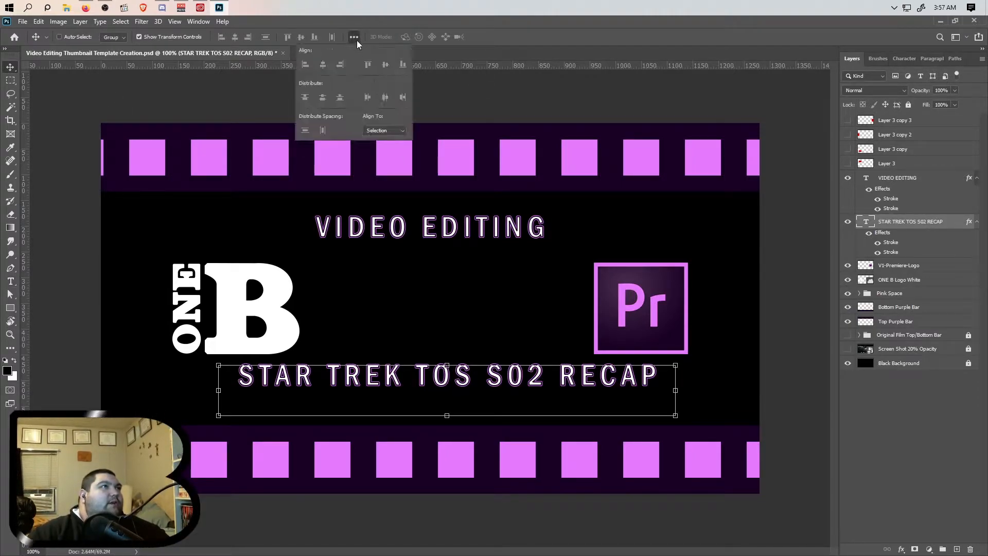
pyautogui.click(391, 131)
pyautogui.click(397, 143)
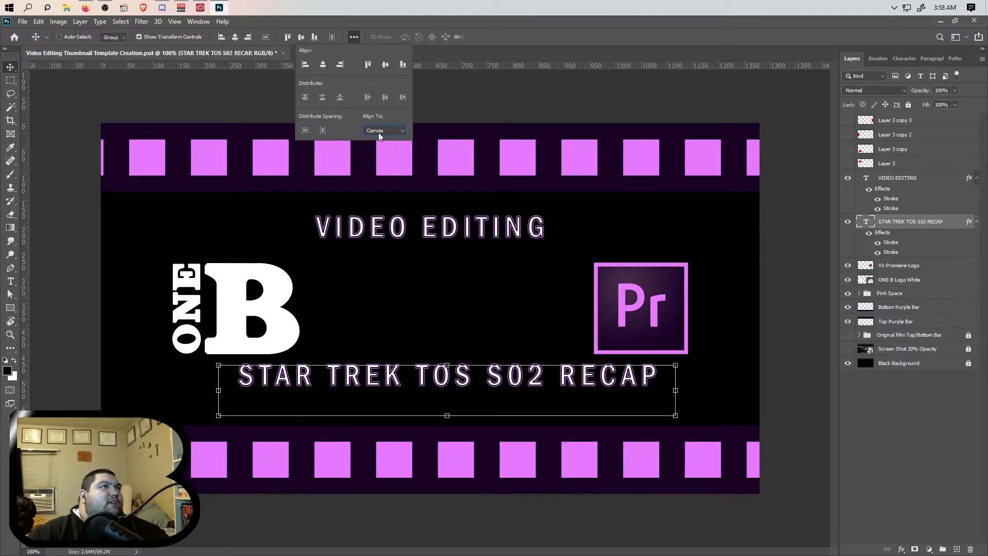
pyautogui.click(236, 38)
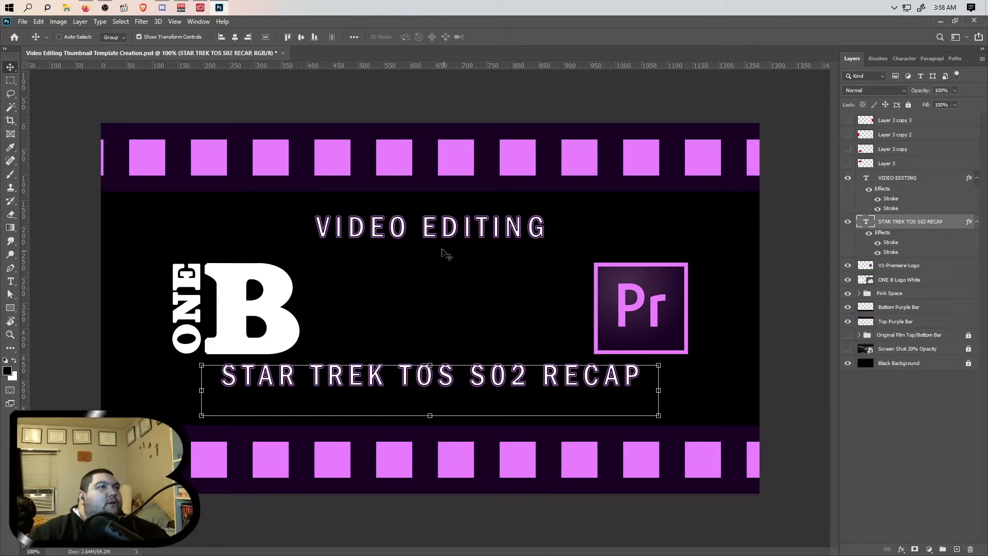
# Add a 2 directly after "VIDEO EDITING" in the upper heading and widen its text box to make room
pyautogui.click(10, 280)
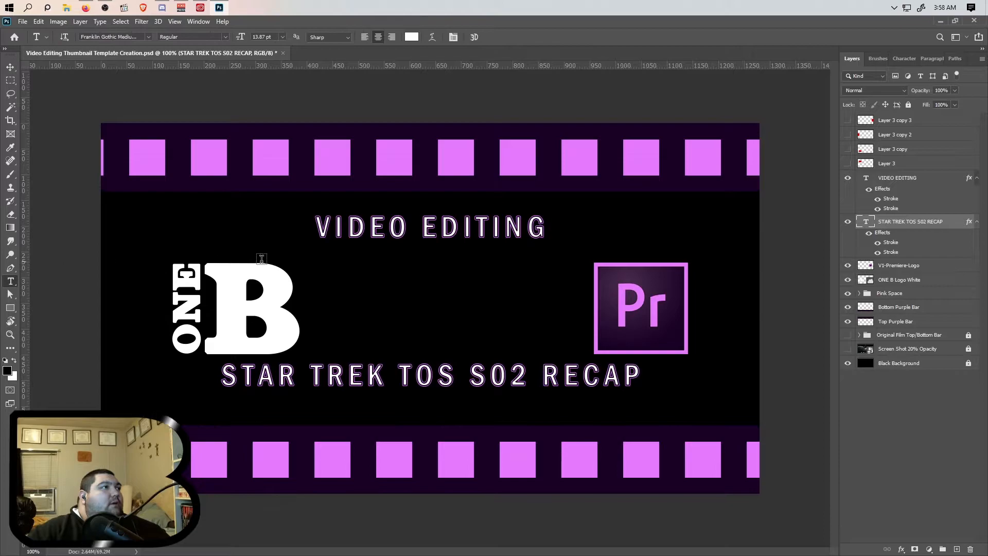
pyautogui.click(464, 230)
pyautogui.press('Right')
pyautogui.press('Right')
pyautogui.press('Right')
pyautogui.press('Right')
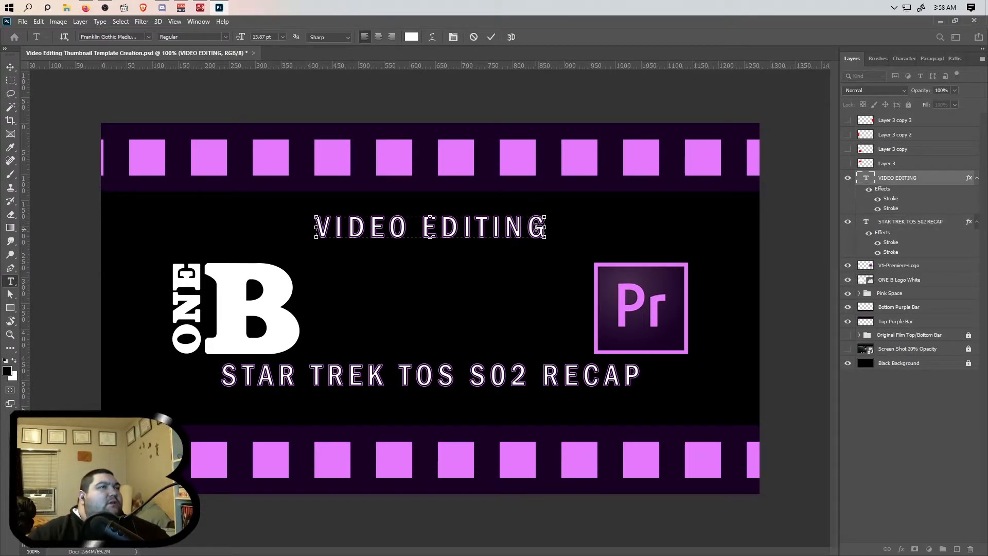
pyautogui.press('Right')
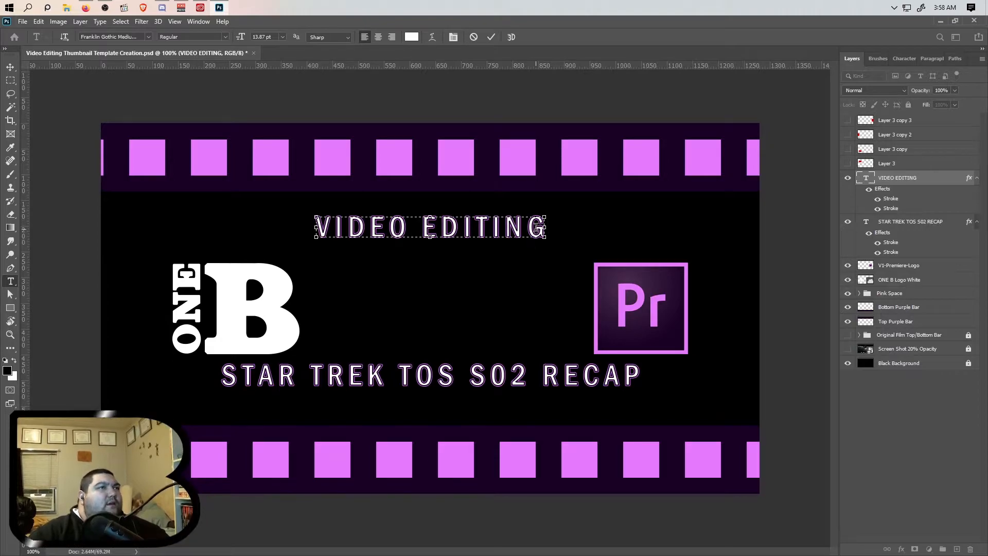
pyautogui.press('BackSpace')
pyautogui.press('BackSpace')
pyautogui.press('BackSpace')
pyautogui.write('-')
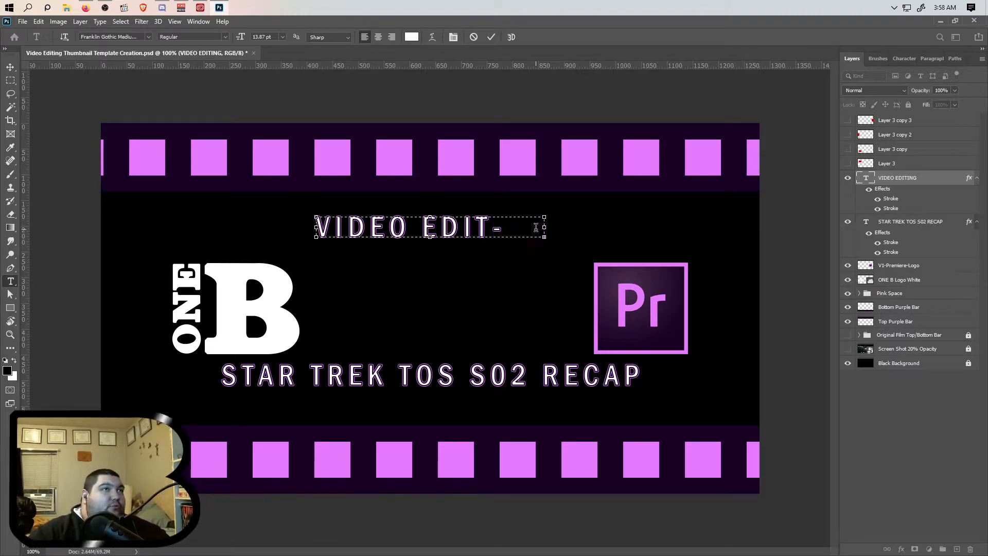
pyautogui.moveTo(545, 227)
pyautogui.mouseDown()
pyautogui.moveTo(577, 225)
pyautogui.moveTo(561, 225)
pyautogui.mouseUp()
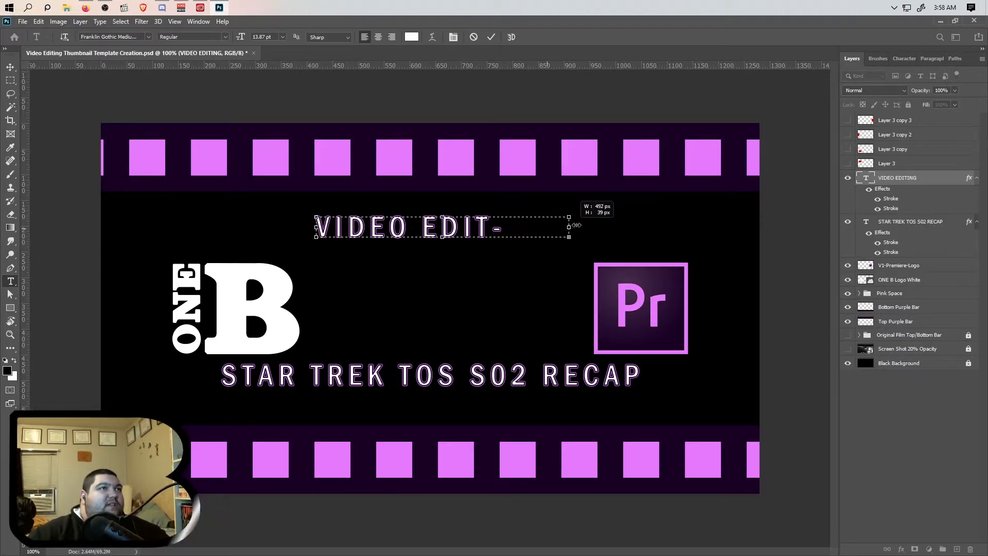
pyautogui.press('BackSpace')
pyautogui.write('ING2')
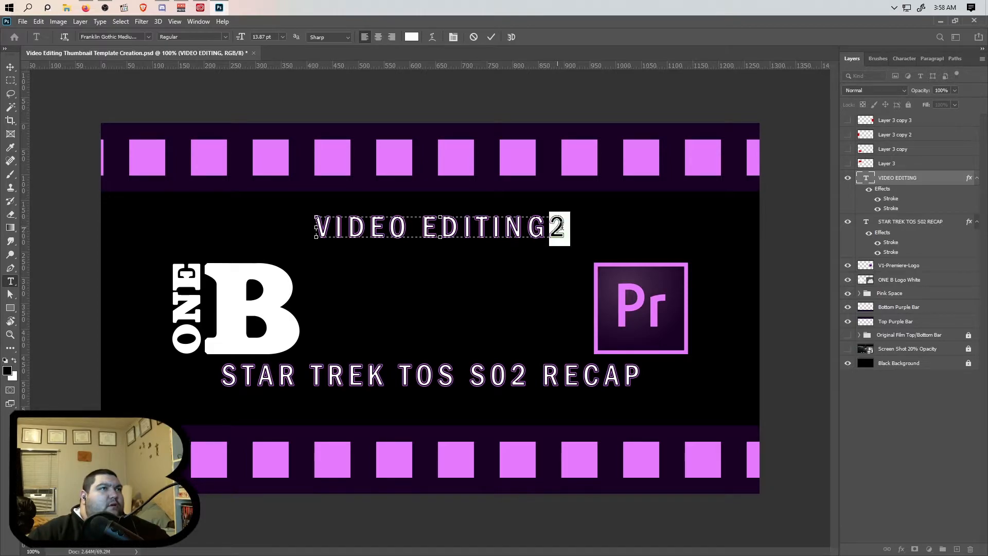
# Make the 2 in the VIDEO EDITING heading superscript, fit the text box around it, and commit the edit
pyautogui.click(902, 58)
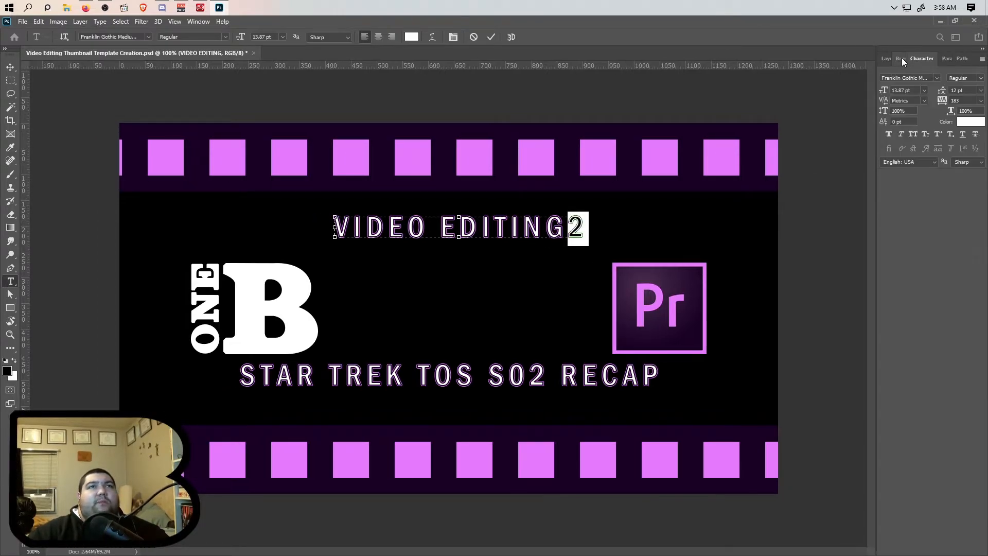
pyautogui.click(941, 132)
pyautogui.click(581, 226)
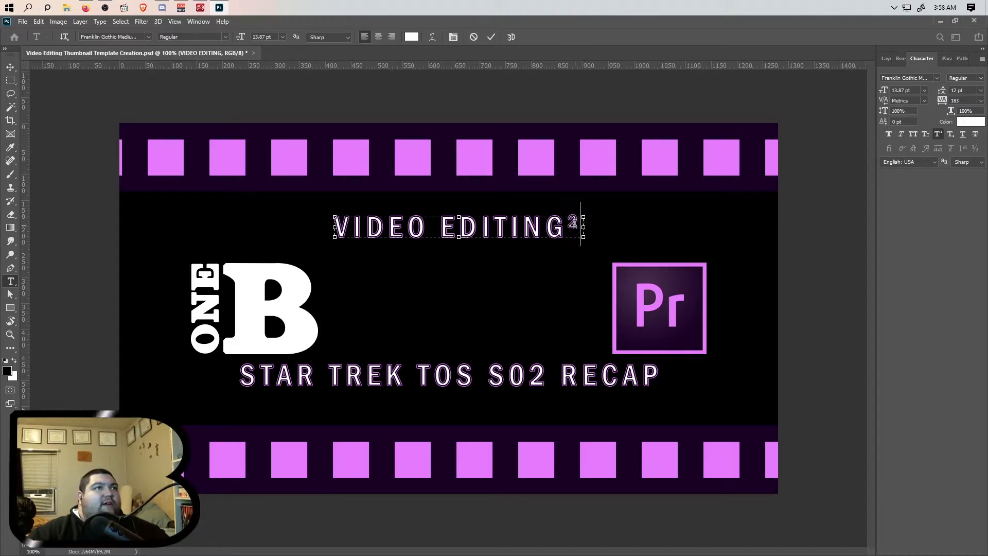
pyautogui.moveTo(582, 232); pyautogui.dragTo(579, 228)
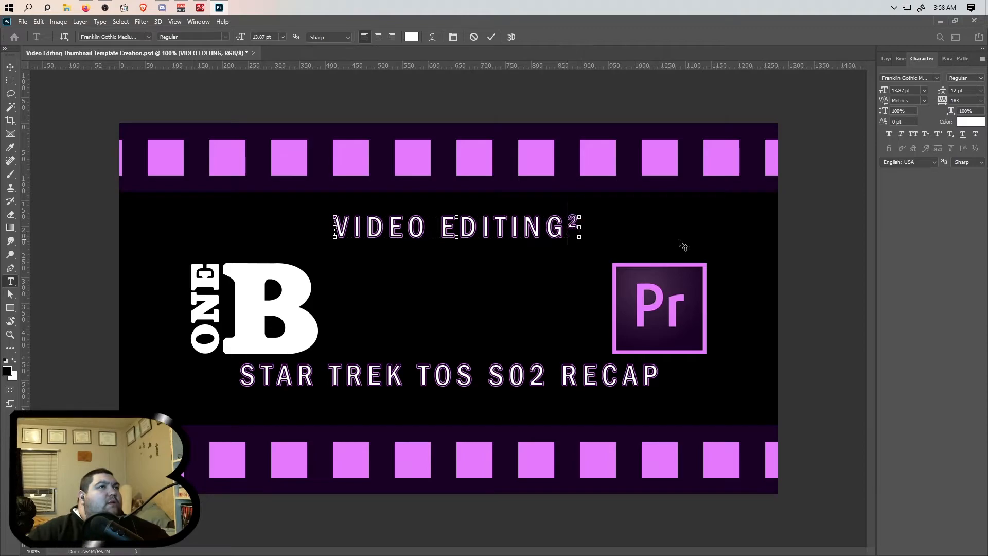
pyautogui.click(491, 37)
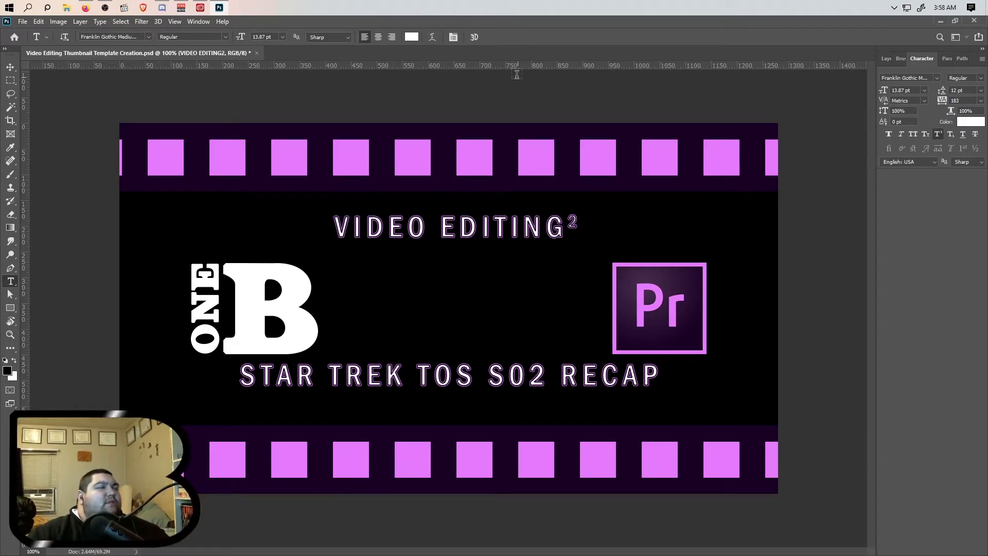
# Shorten the STAR TREK TOS S02 RECAP text box to the height of its single line and commit the change
pyautogui.click(15, 70)
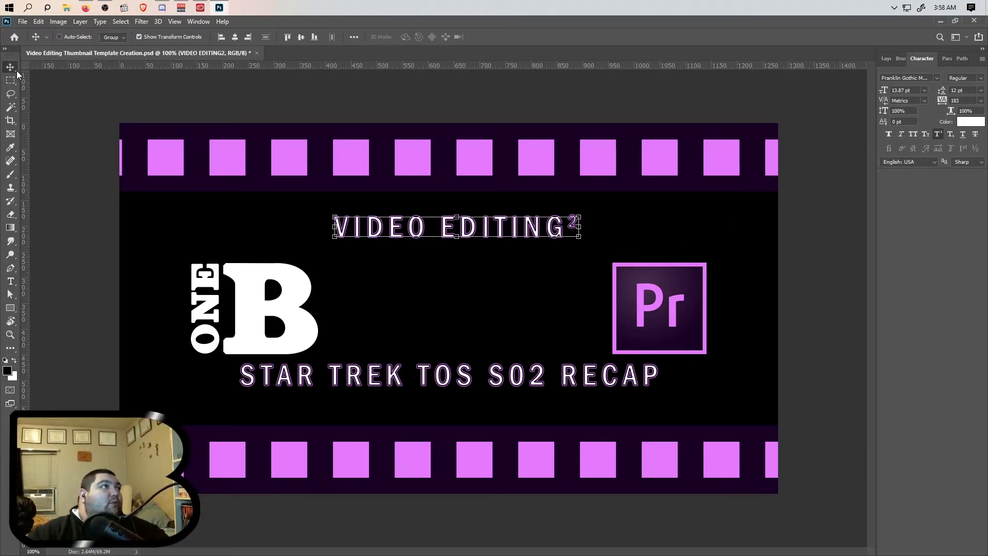
pyautogui.click(886, 58)
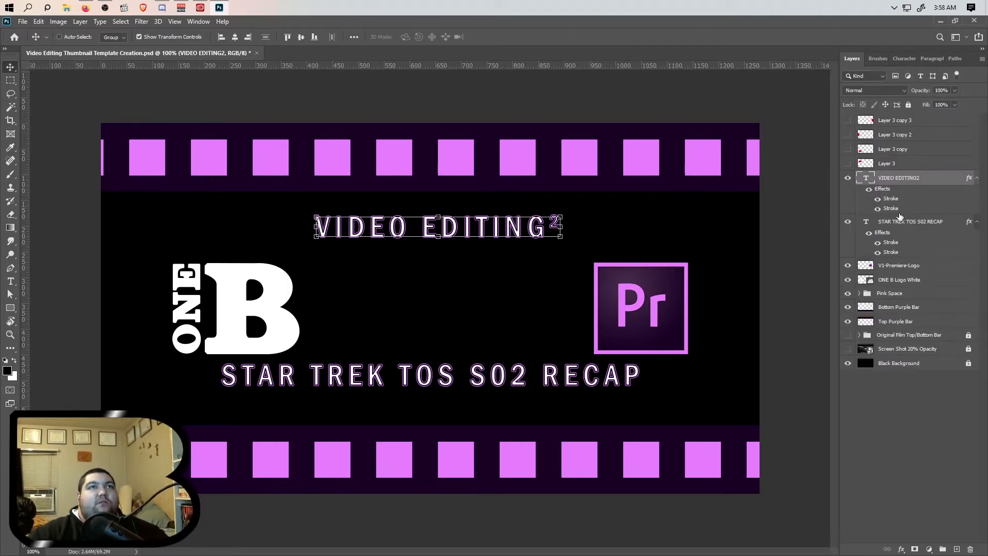
pyautogui.click(911, 222)
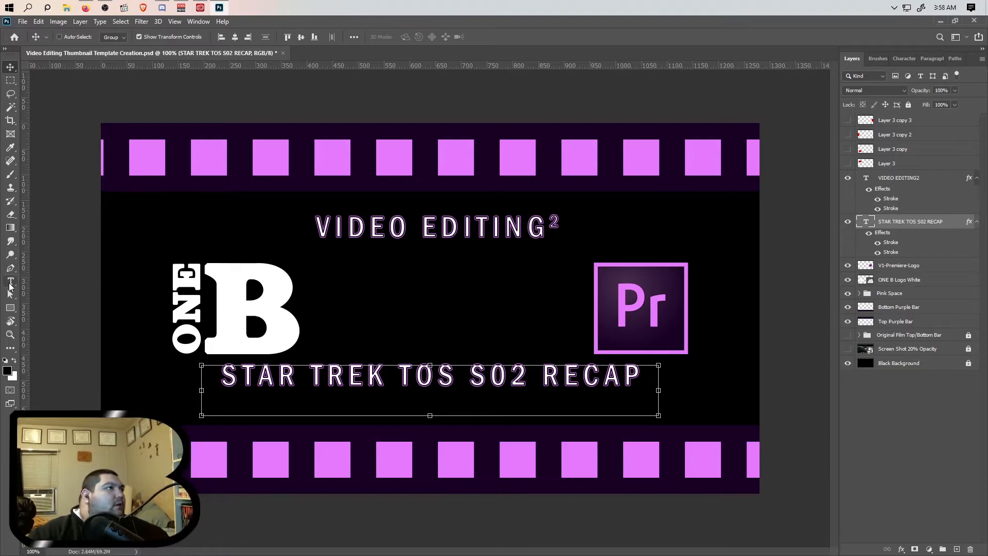
pyautogui.press('t')
pyautogui.click(414, 376)
pyautogui.moveTo(429, 419); pyautogui.dragTo(435, 386)
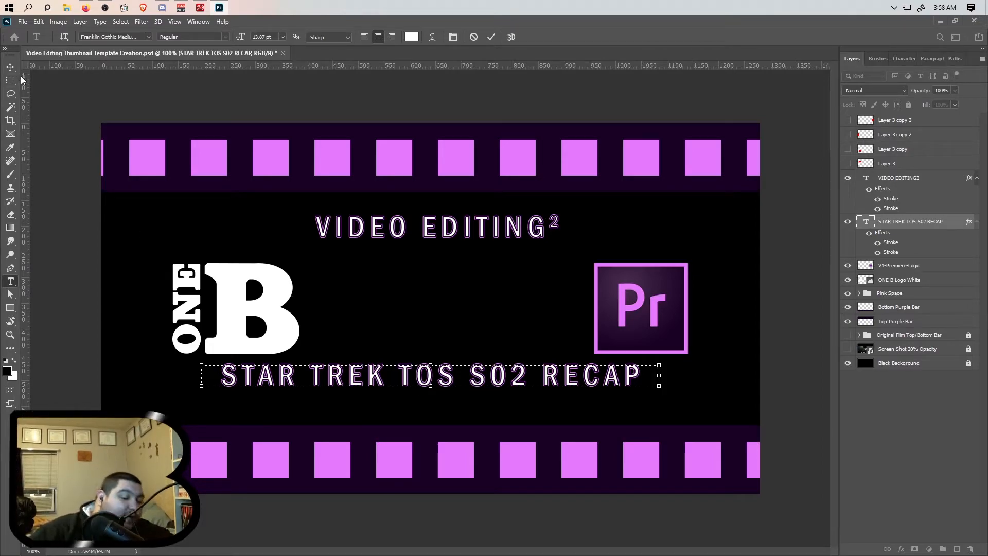
pyautogui.write('v')
pyautogui.press('BackSpace')
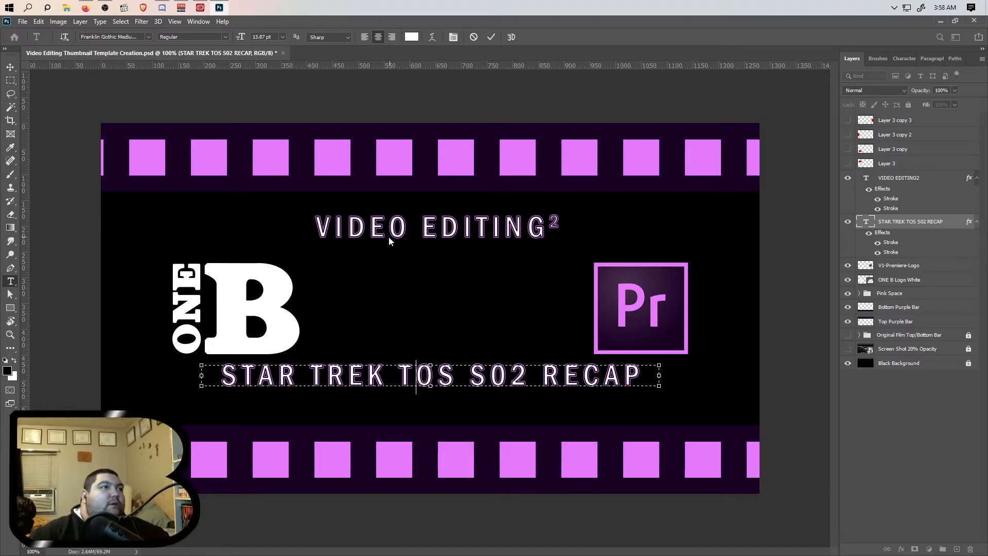
pyautogui.click(491, 37)
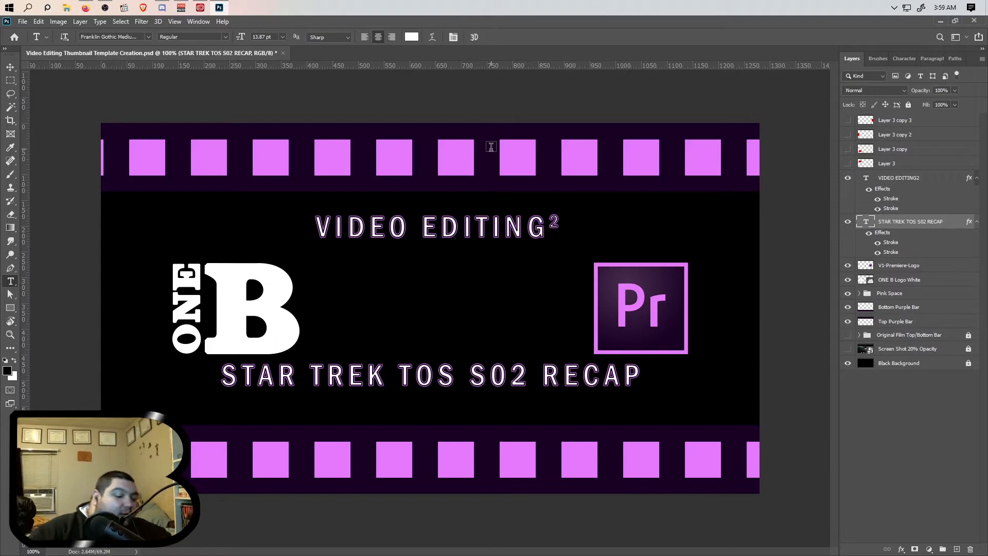
# Move the STAR TREK TOS S02 RECAP text slightly down, midway between the logos and the bottom film strip
pyautogui.press('v')
pyautogui.moveTo(434, 377); pyautogui.dragTo(437, 389)
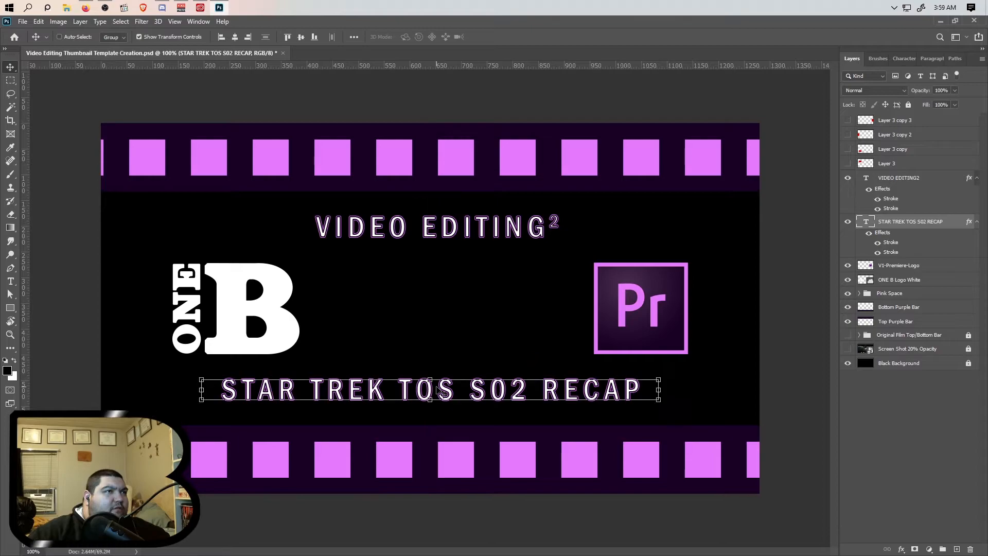
pyautogui.press('ctrl')
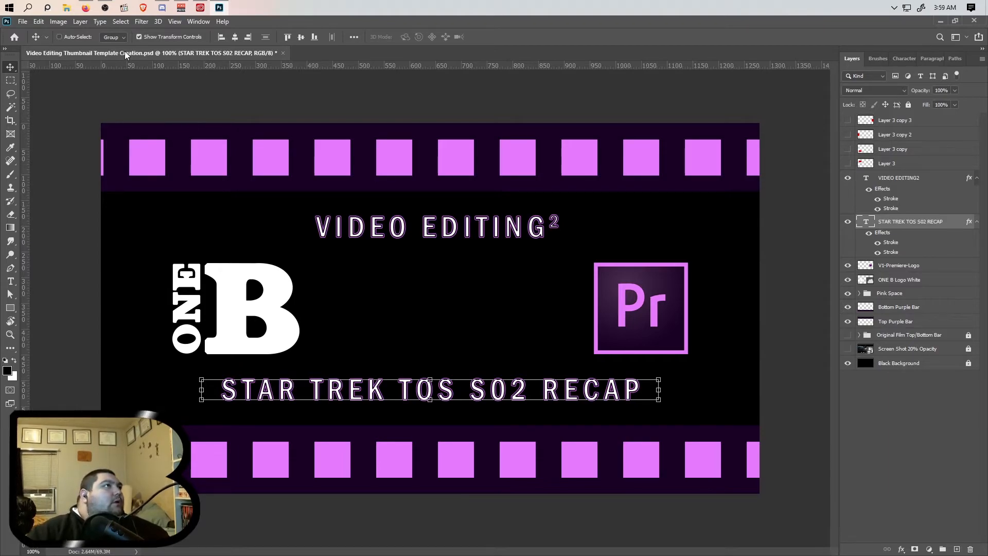
# Start saving the document under a new name on the computer and go up to the Video Editing Thumbnails folder
pyautogui.click(22, 21)
pyautogui.click(53, 136)
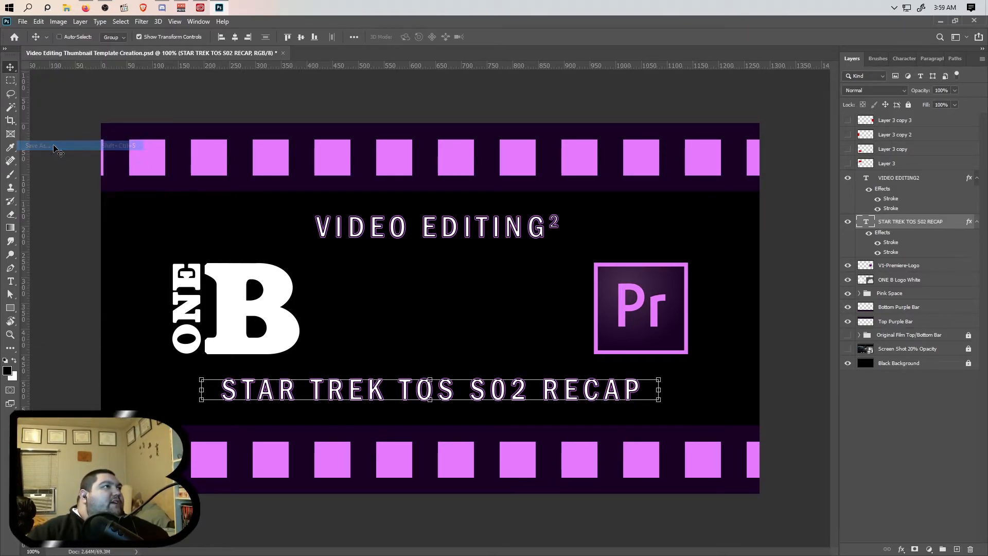
pyautogui.click(557, 383)
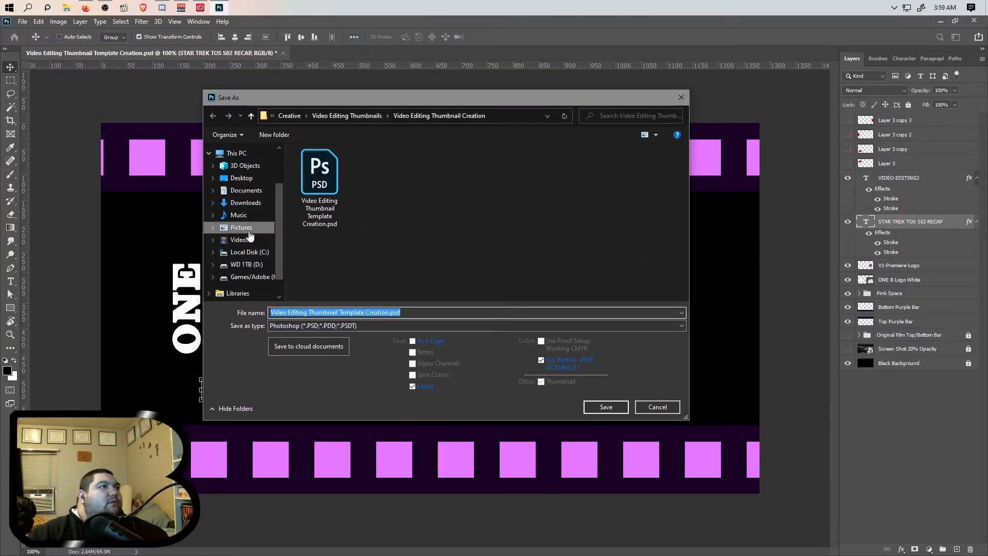
pyautogui.click(364, 117)
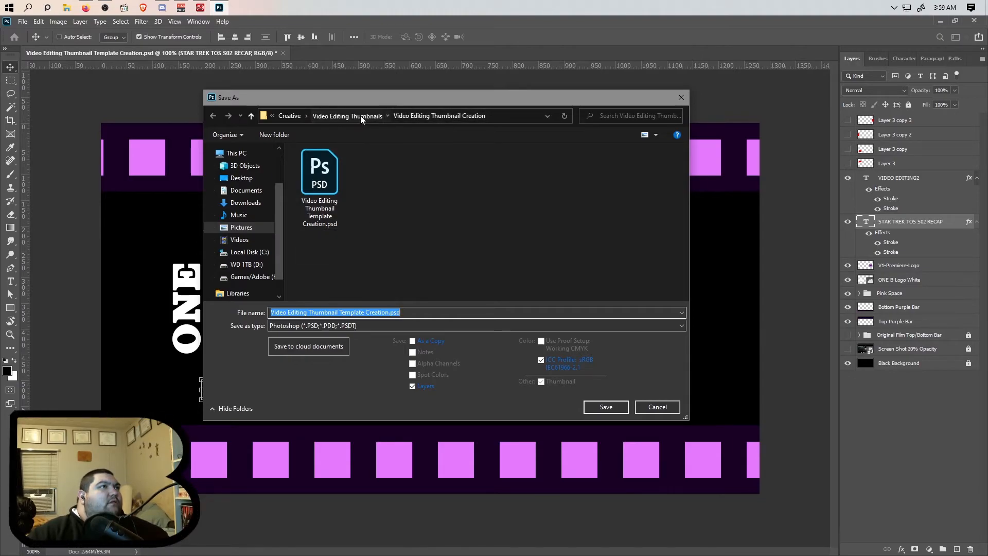
# Create a new folder named "Video Editing Squared Star Trek TOS S02 Recap" inside Video Editing Thumbnails
pyautogui.click(277, 134)
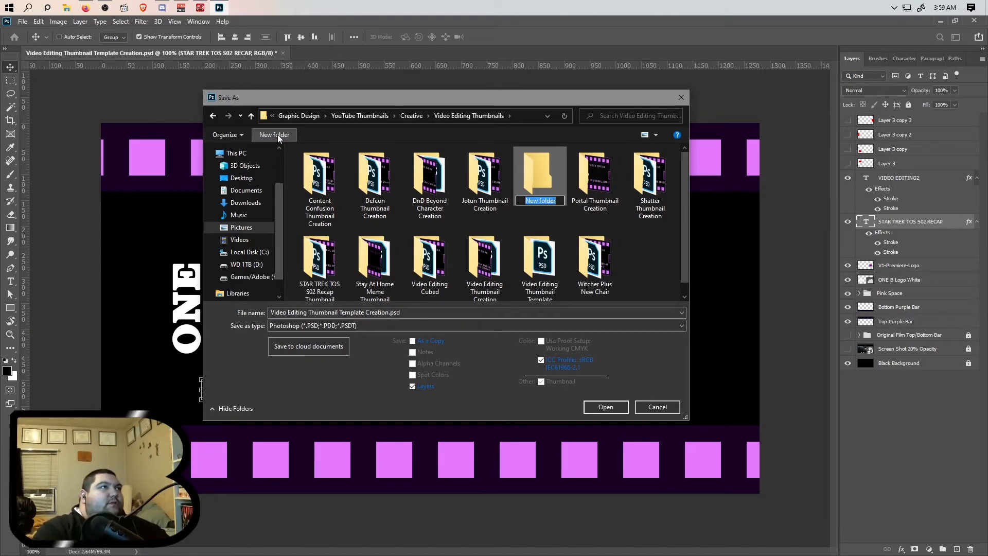
pyautogui.write('Vid')
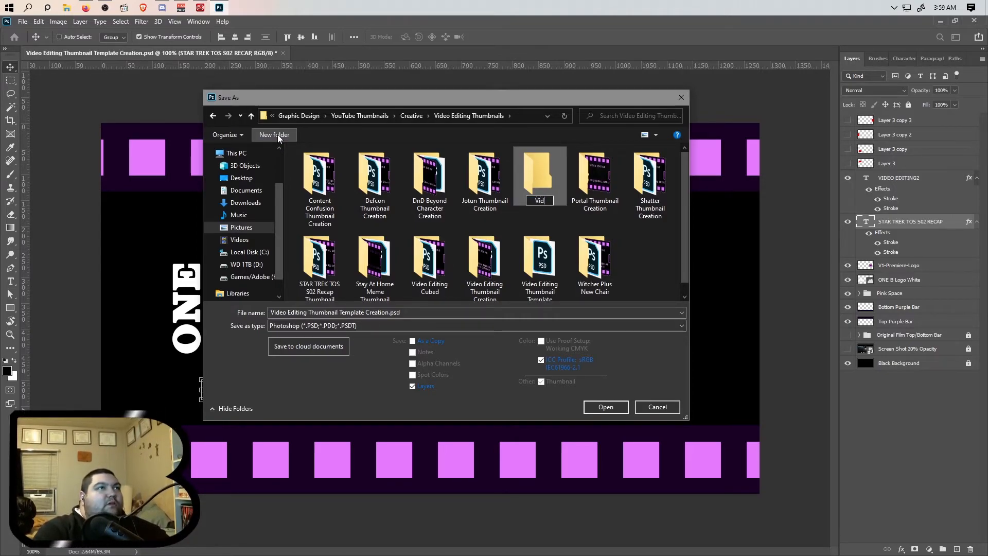
pyautogui.write('eo ')
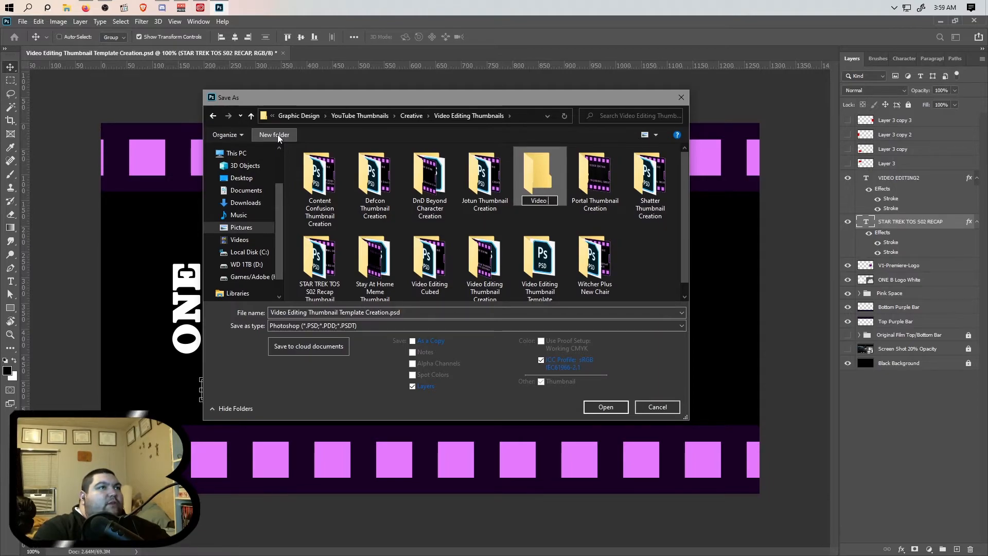
pyautogui.write('Editing Squa')
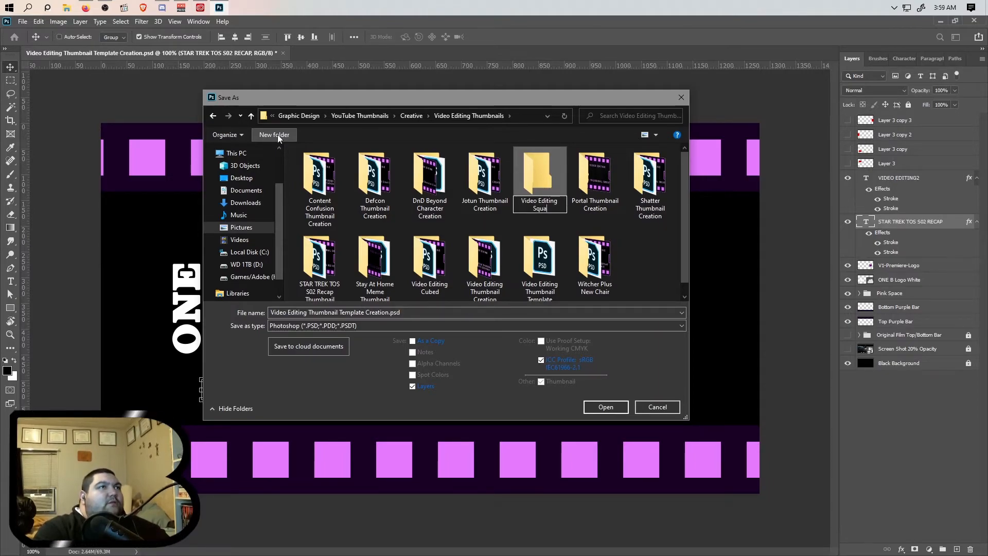
pyautogui.write('red Star Trek TOS')
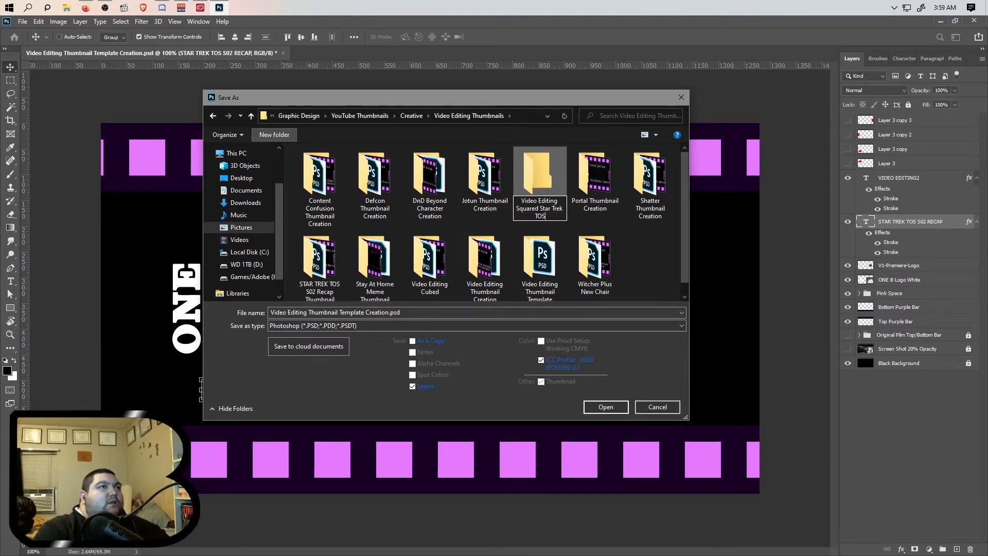
pyautogui.write(' So0')
pyautogui.press('BackSpace')
pyautogui.press('BackSpace')
pyautogui.press('BackSpace')
pyautogui.write('02 Recap')
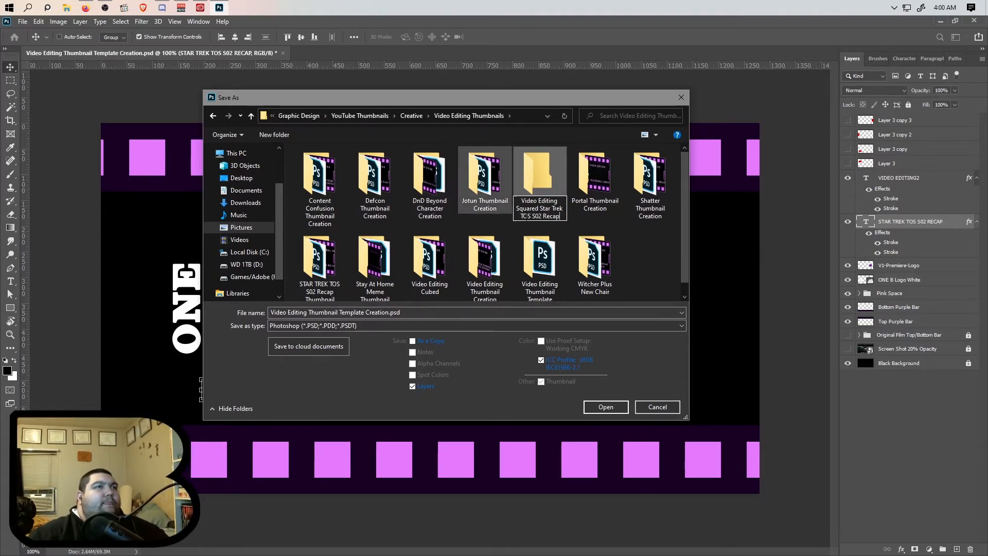
pyautogui.click(649, 254)
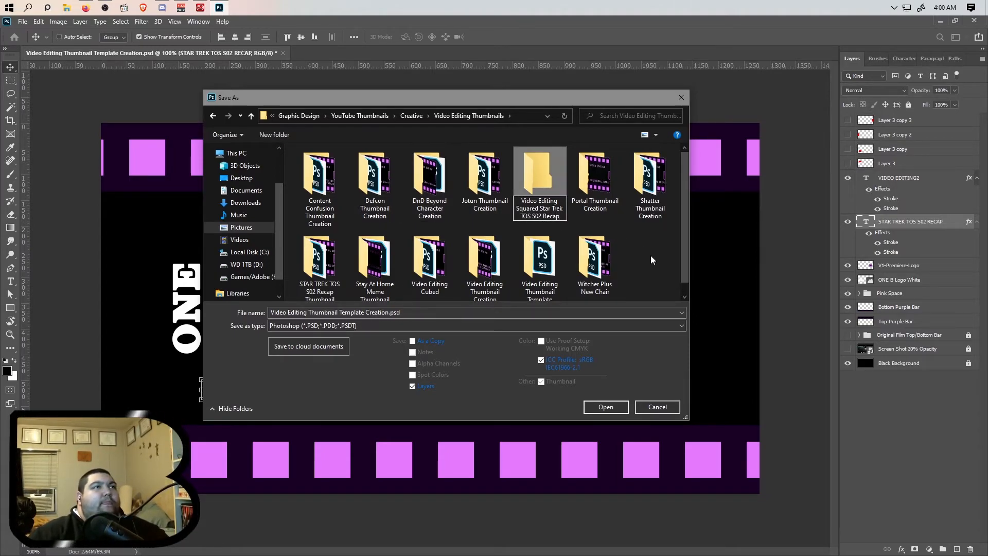
# Reuse the folder name "Video Editing Squared Star Trek TOS S02 Recap" as the file name and open that folder as the save location
pyautogui.doubleClick(415, 250)
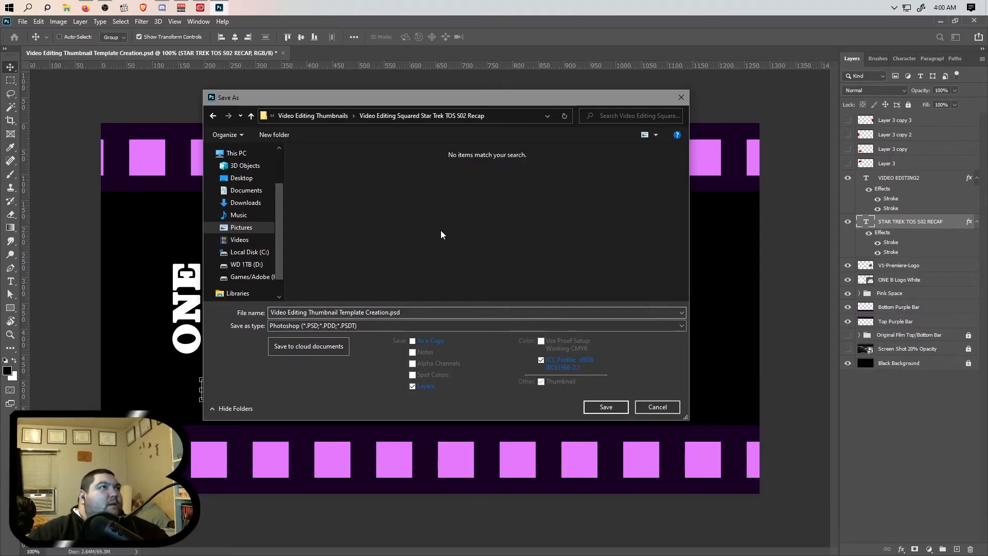
pyautogui.click(212, 115)
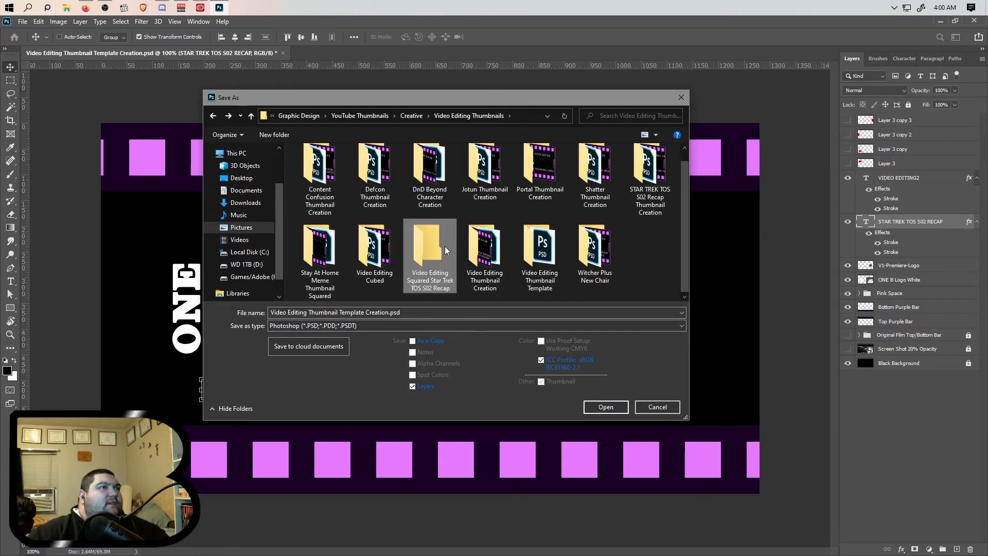
pyautogui.click(438, 283)
pyautogui.hotkey('ctrl', 'c')
pyautogui.click(405, 304)
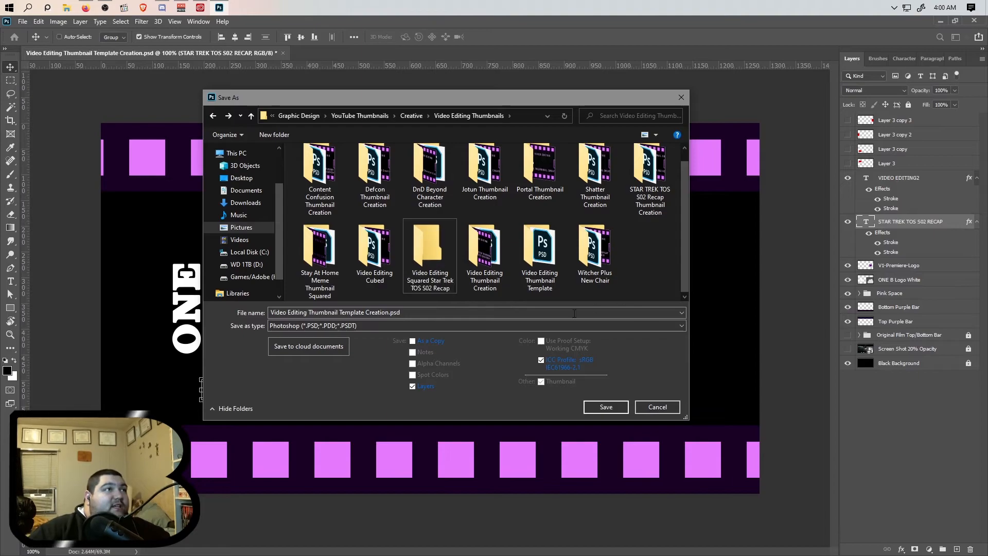
pyautogui.click(403, 312)
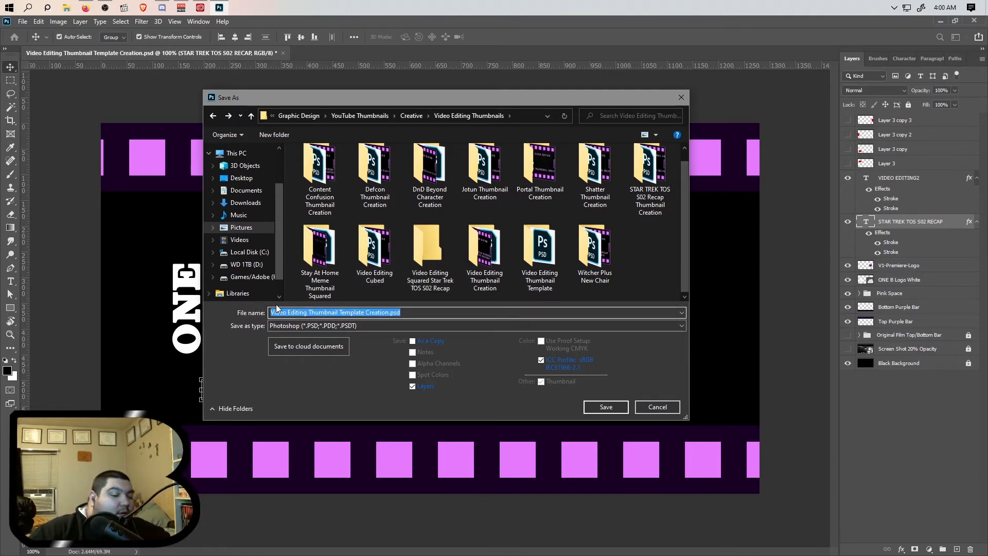
pyautogui.hotkey('ctrl', 'v')
pyautogui.doubleClick(433, 263)
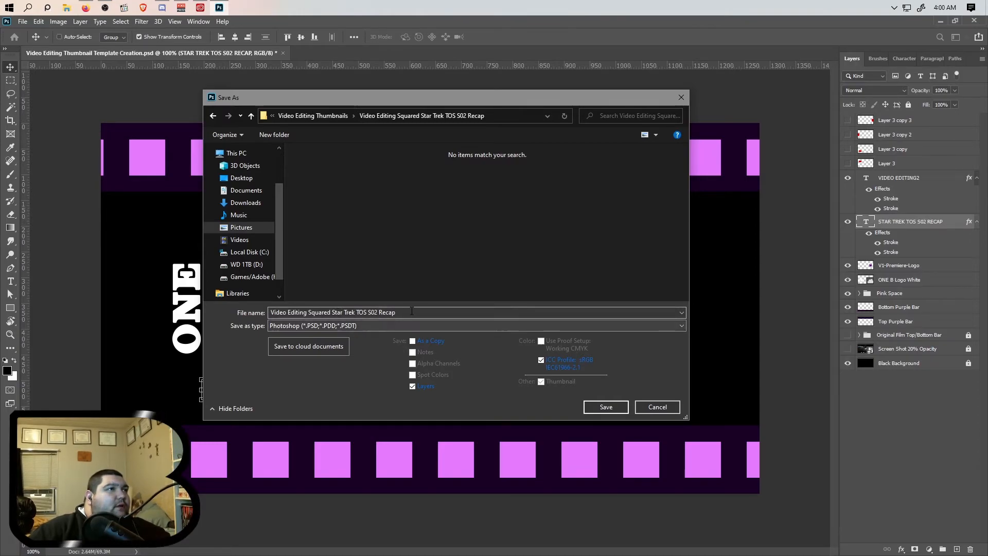
# Save the document there as a Photoshop PSD file with Maximize Compatibility on
pyautogui.click(412, 312)
pyautogui.click(412, 311)
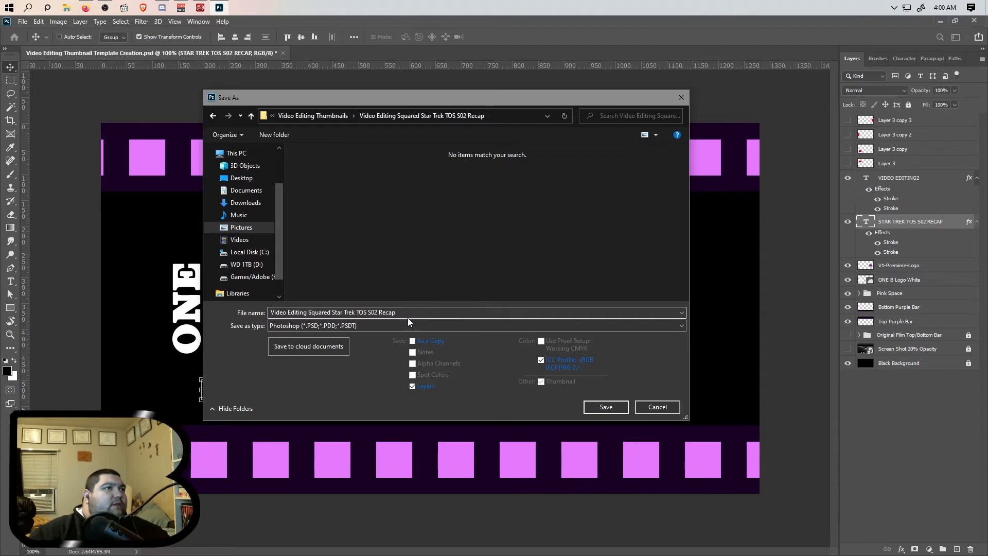
pyautogui.click(607, 407)
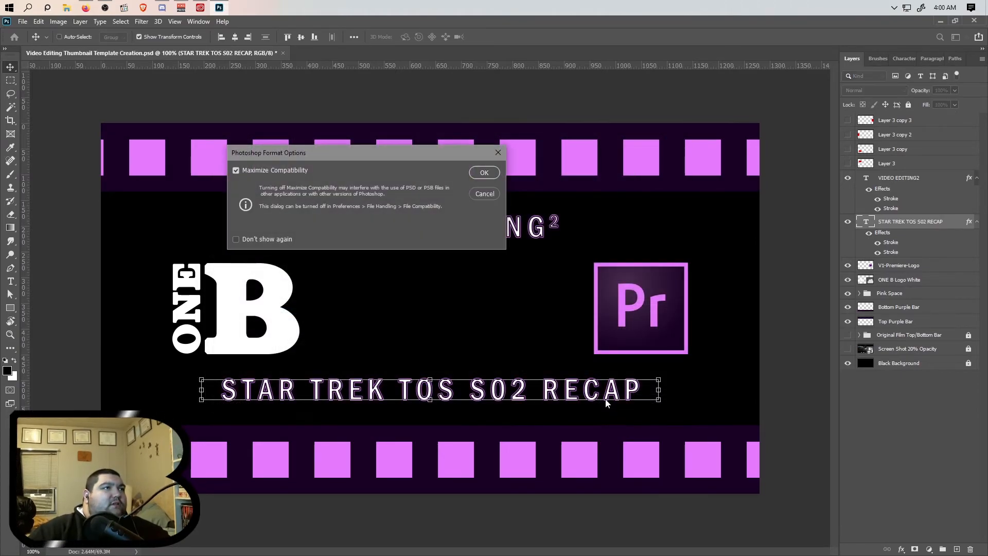
pyautogui.click(481, 170)
# Start a quick PNG export into the same folder and append "-v1" to the file name before the extension
pyautogui.click(23, 21)
pyautogui.moveTo(98, 171)
pyautogui.click(206, 171)
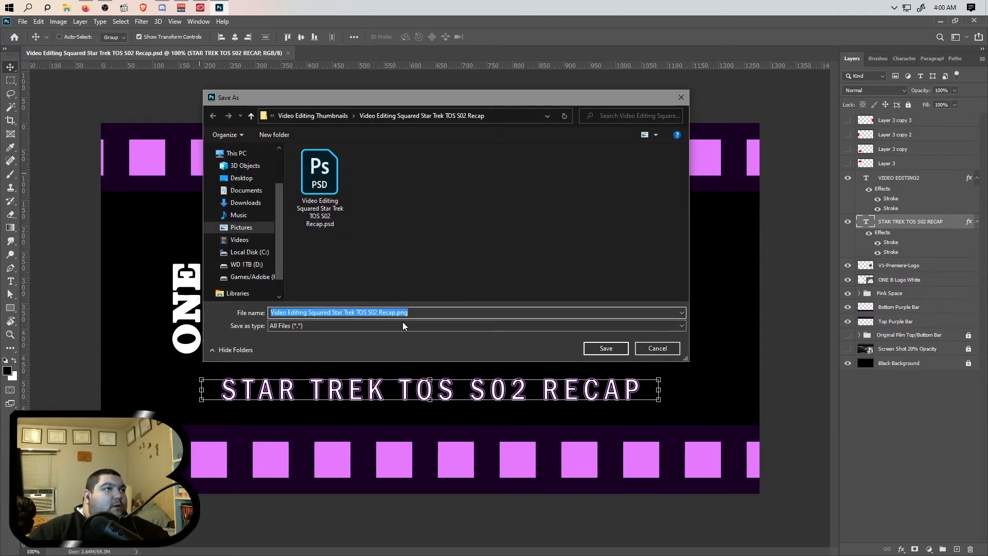
pyautogui.click(397, 313)
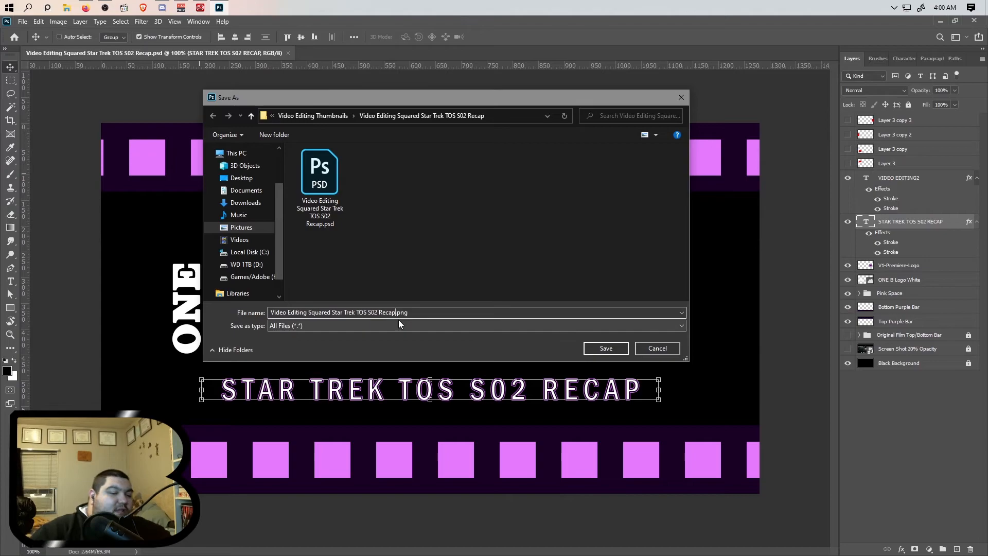
pyautogui.write('-v1')
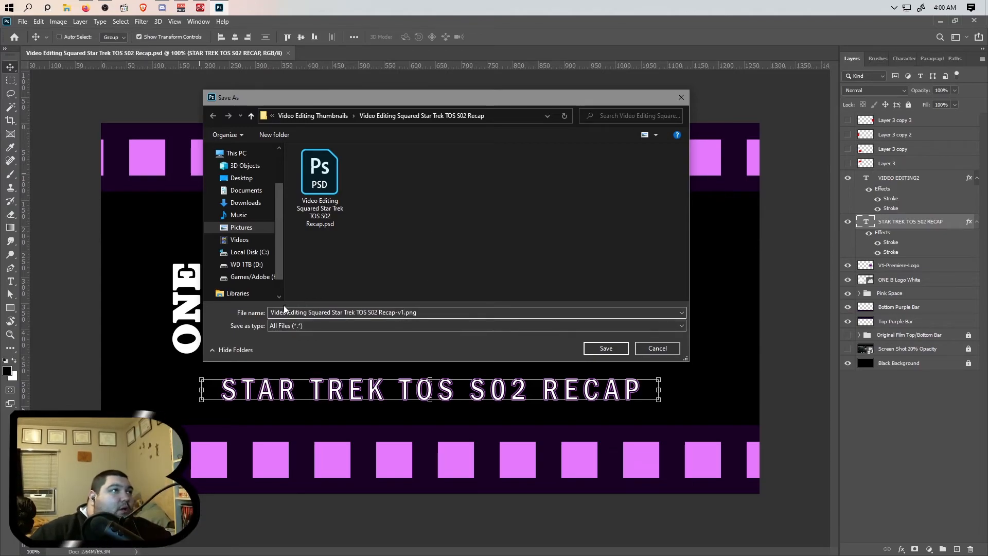
# Adjust the PNG name to "Video Editing Squared -Star Trek TOS S02 Recap -v1.png" and save the export
pyautogui.click(333, 312)
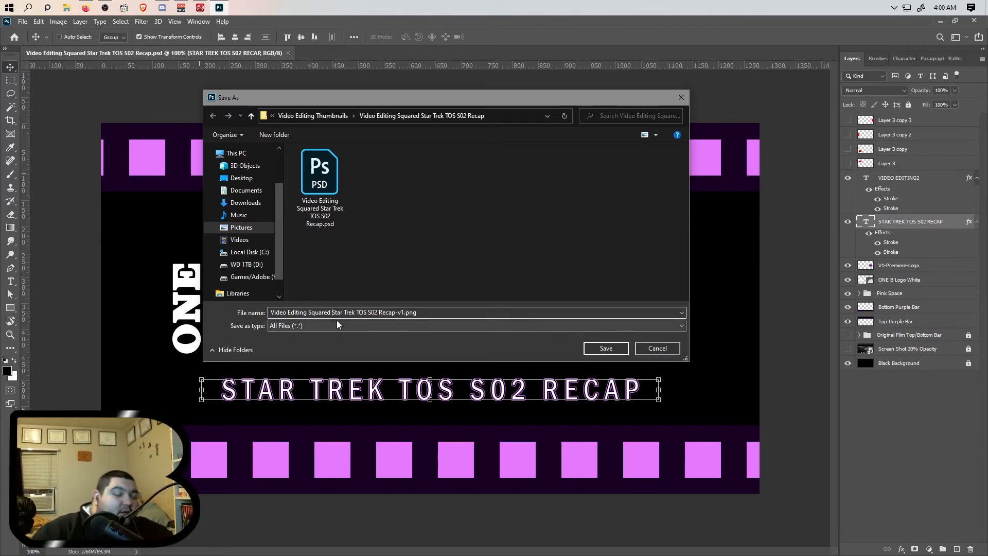
pyautogui.press('BackSpace')
pyautogui.write('-')
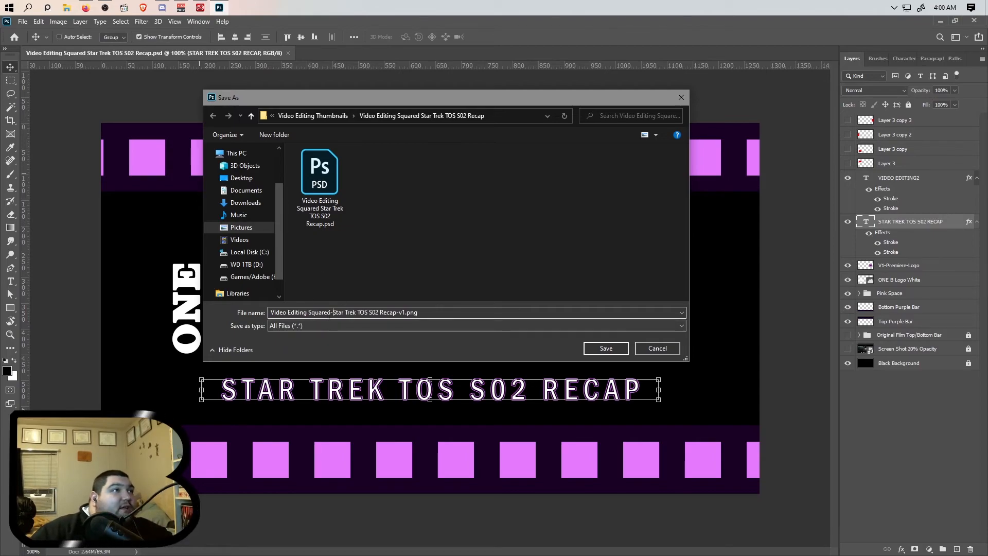
pyautogui.click(399, 313)
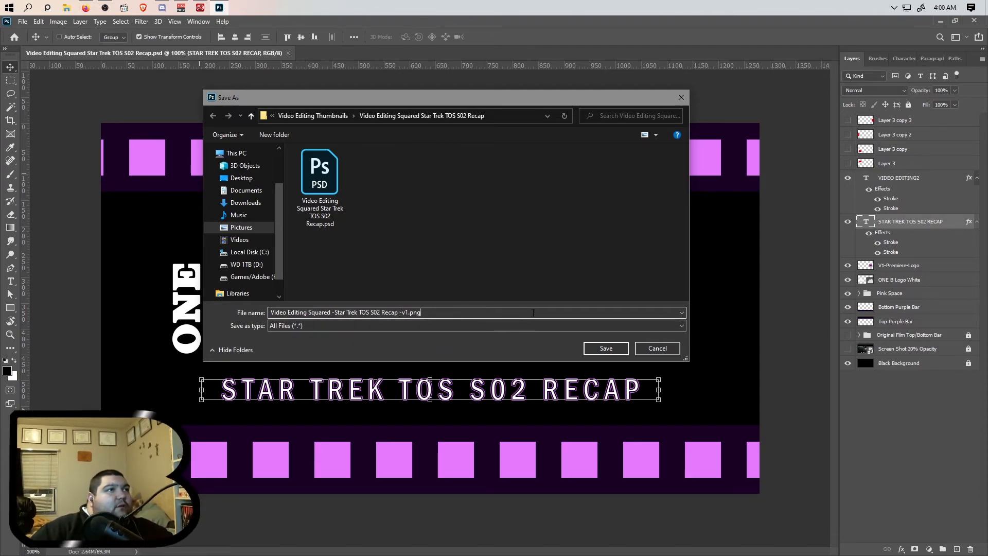
pyautogui.click(613, 350)
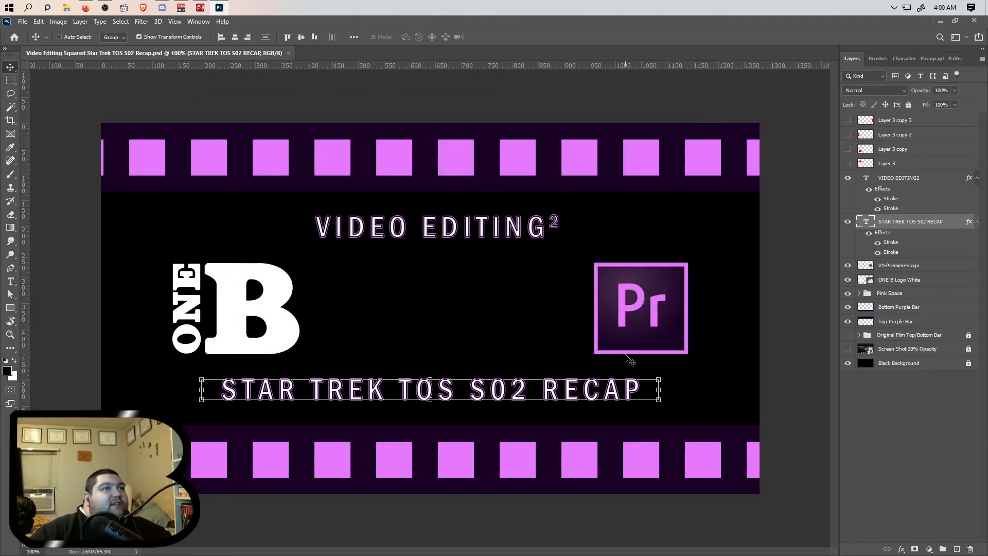